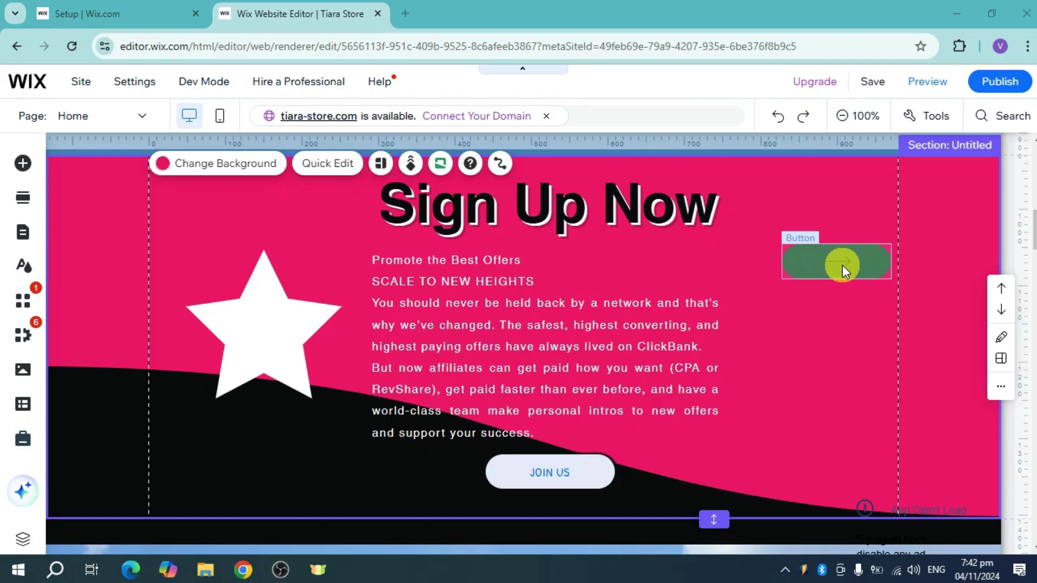
Select the green arrow button on the pink section
click(842, 266)
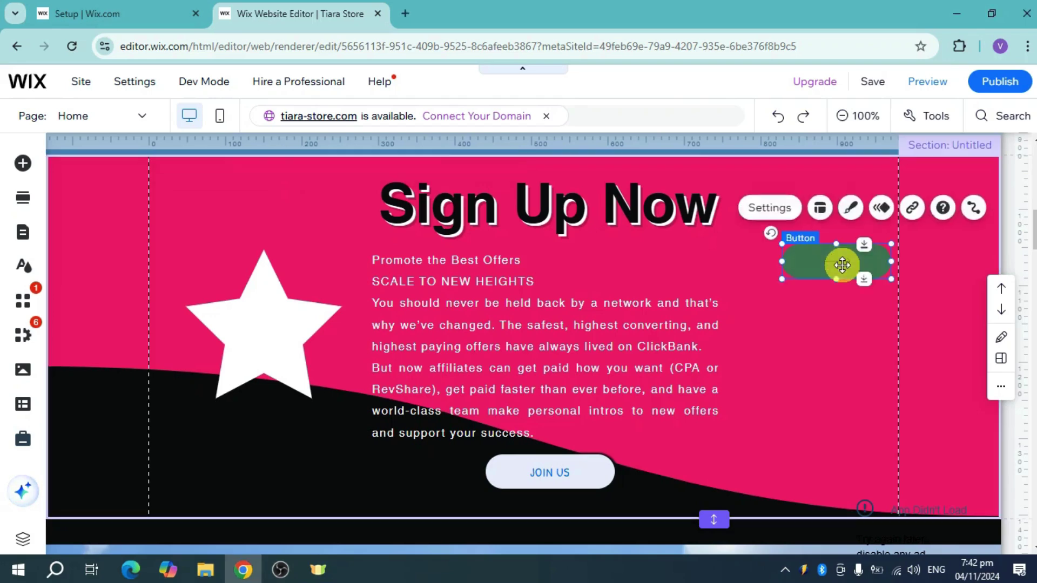
Move from the arrow button's Settings and Layout options to its Design options
click(790, 209)
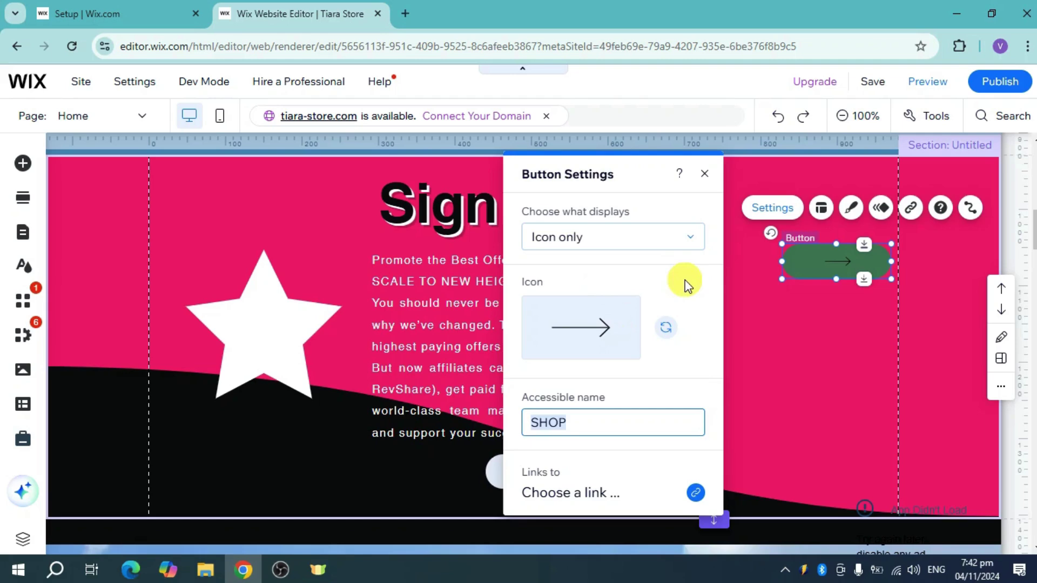
click(823, 209)
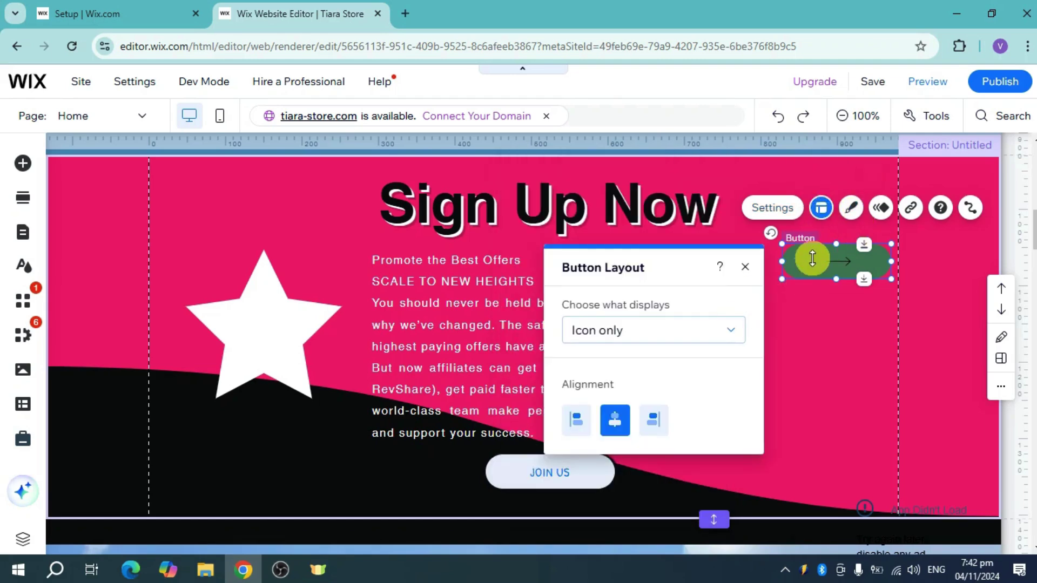
click(851, 208)
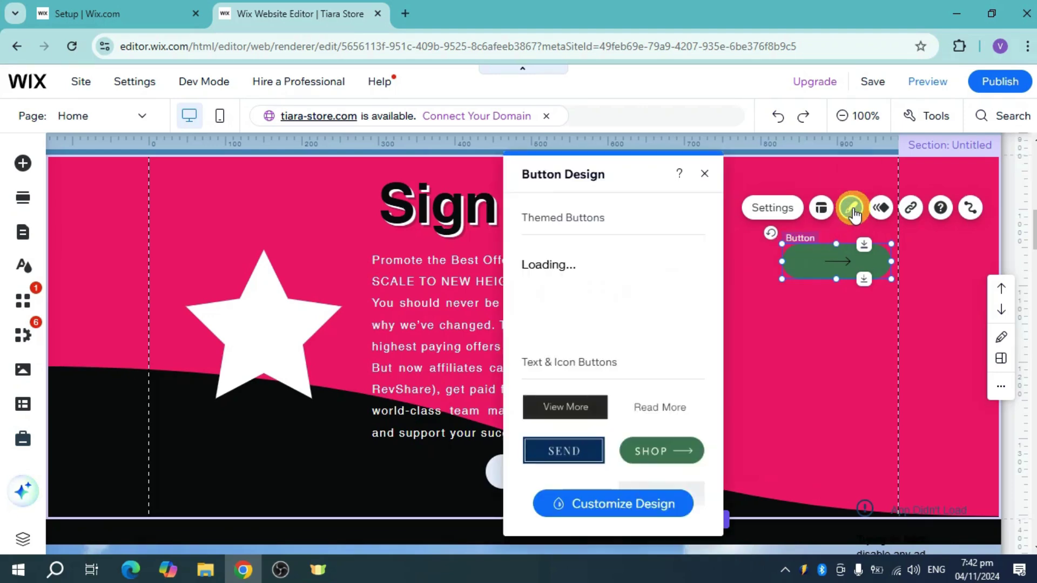
Open Customize Design and go to the arrow button's Borders section
click(645, 509)
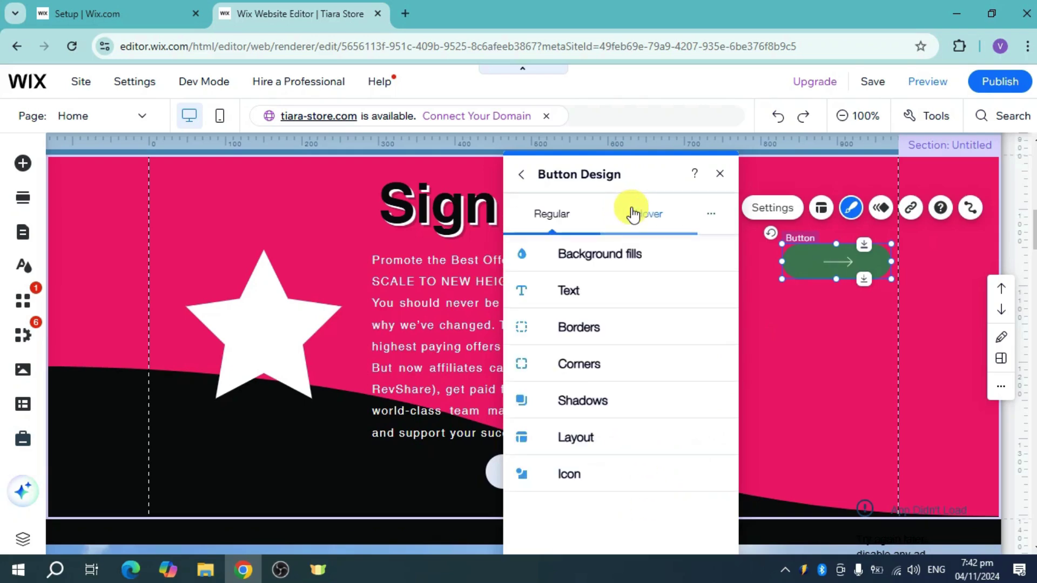
click(598, 344)
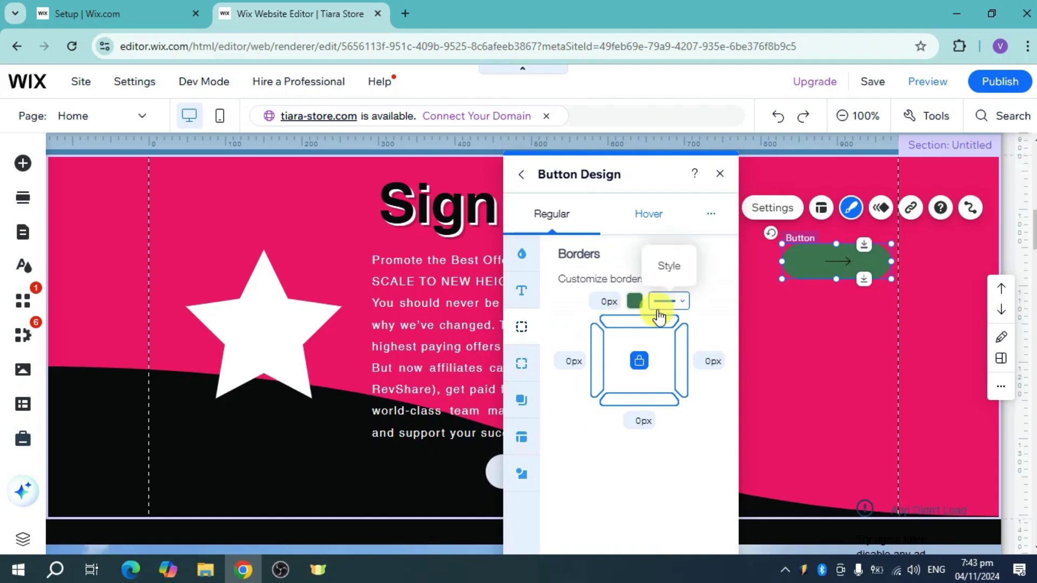
Pick the white theme colour for the button border and close the Fill Picker
click(634, 302)
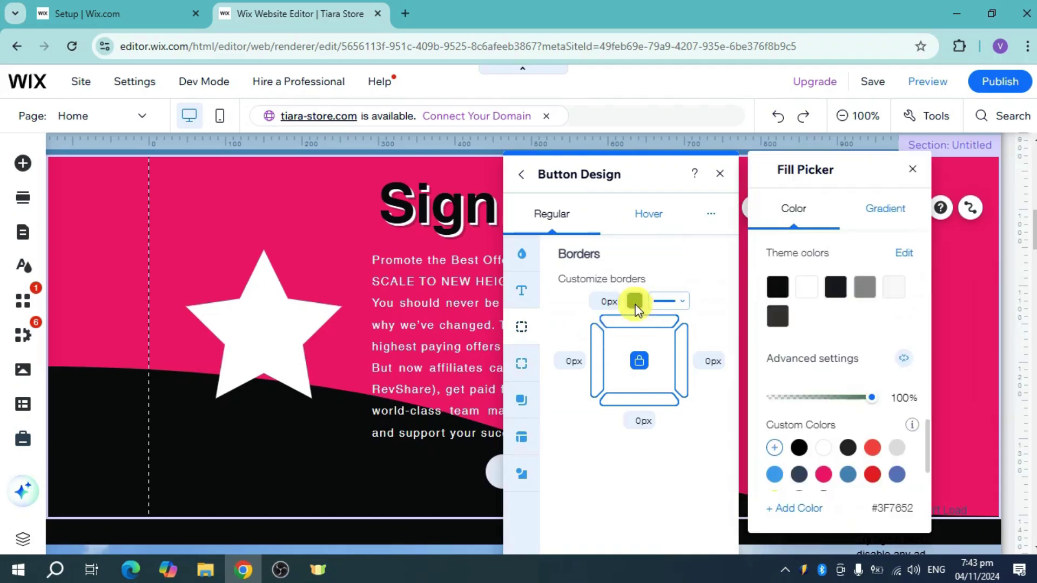
click(813, 294)
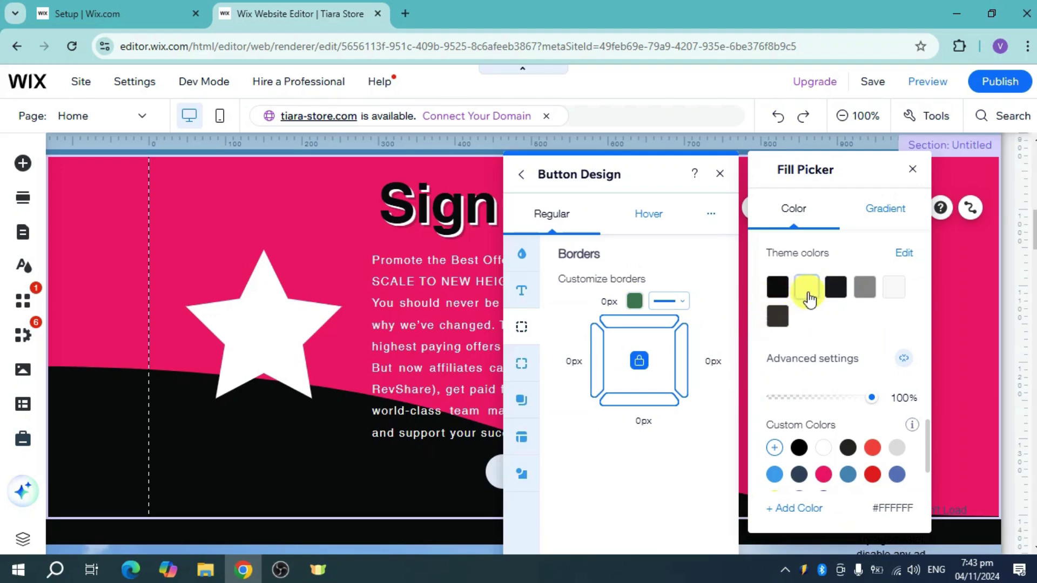
click(809, 298)
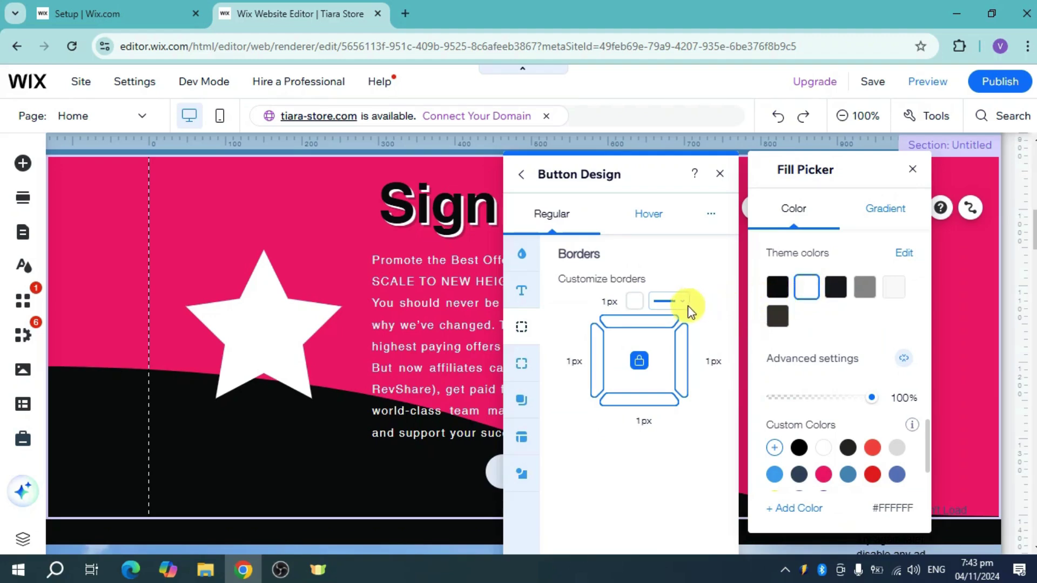
click(628, 306)
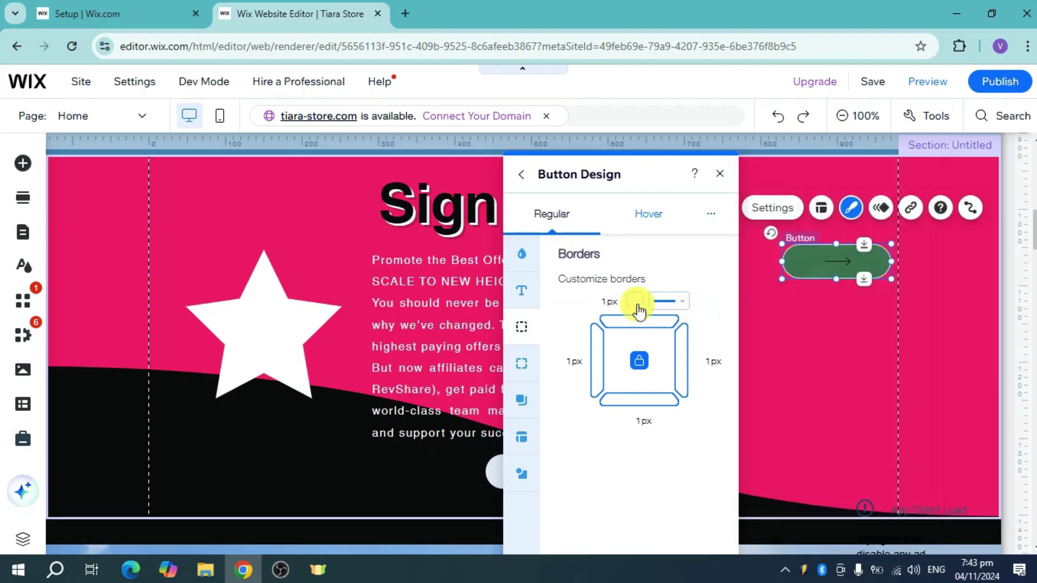
Keep the solid border line style and set the border width to 2px
click(679, 301)
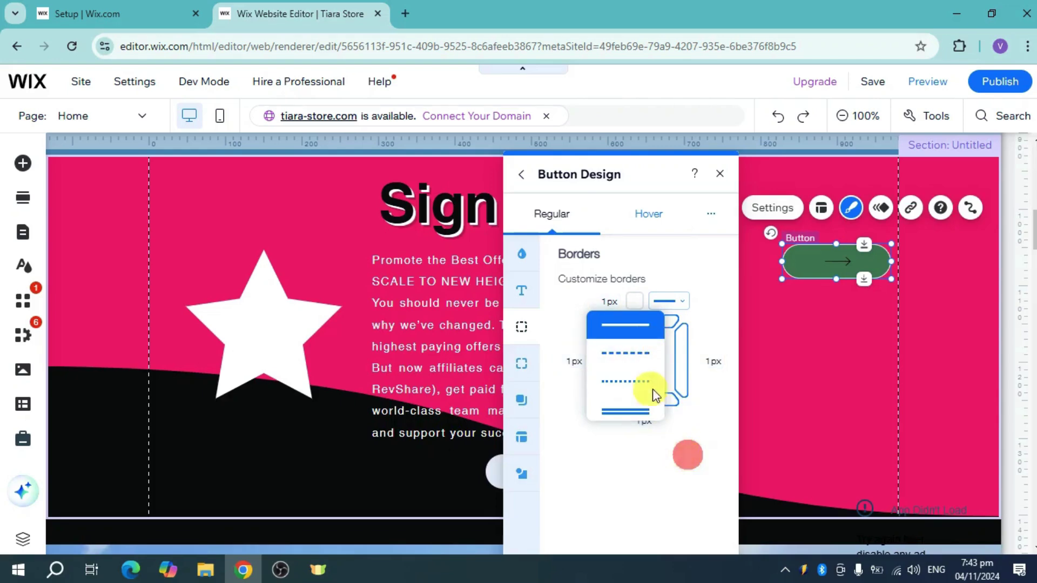
mouse_move(932, 340)
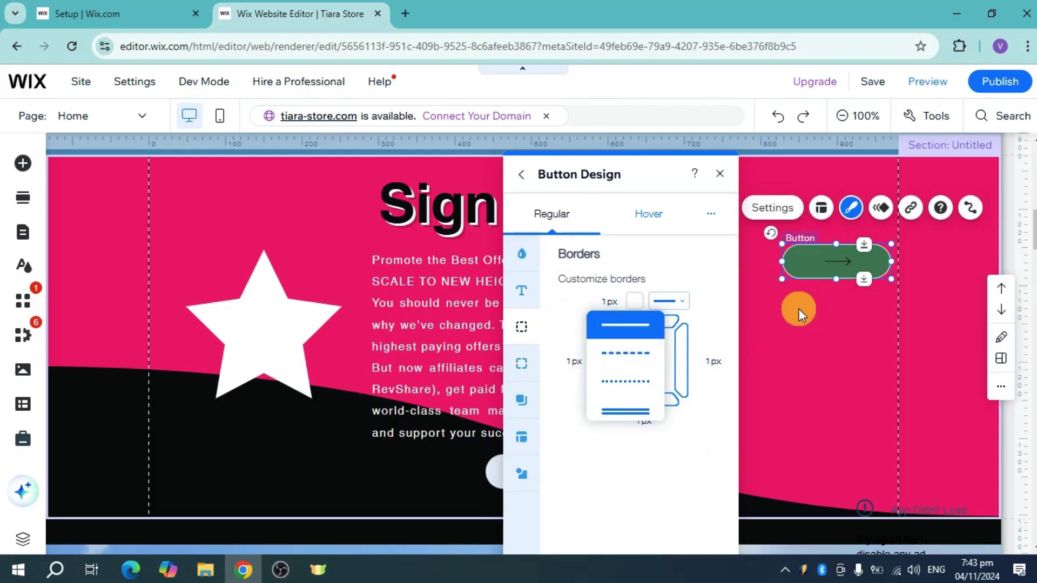
click(608, 302)
text(2)
click(642, 485)
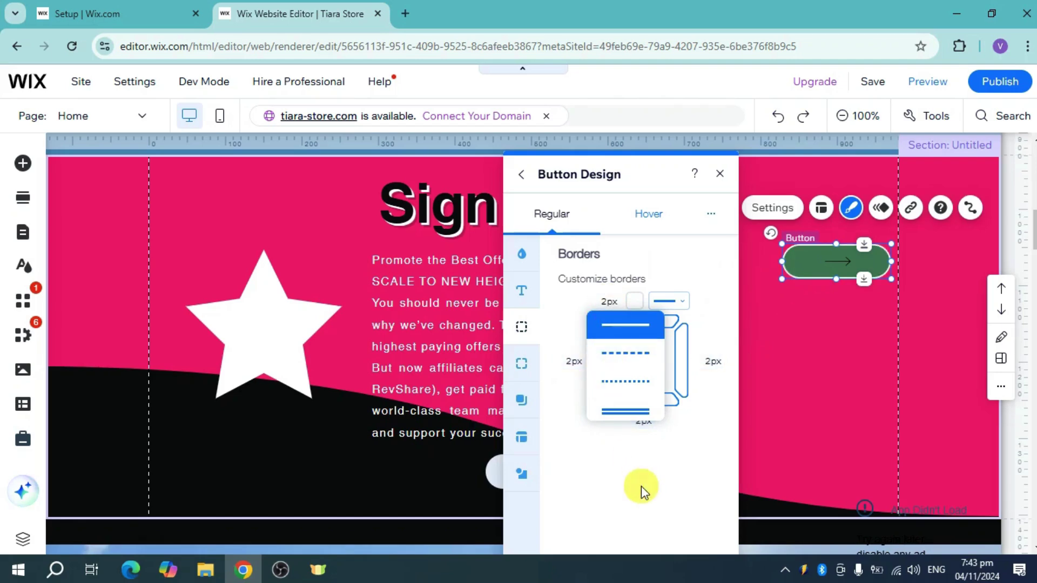
Close Button Design and deselect the button to preview its white border
click(719, 175)
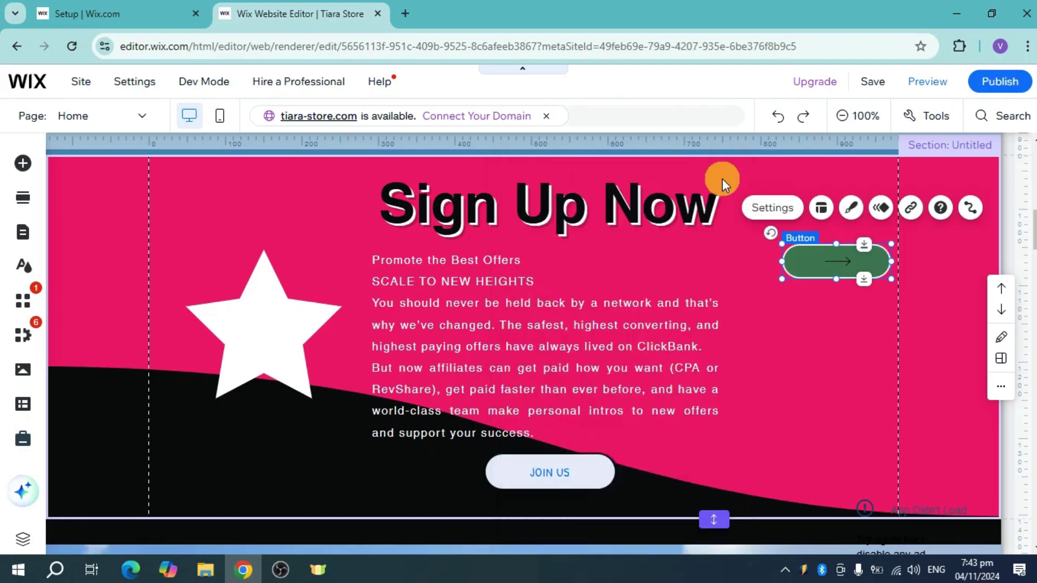
click(850, 368)
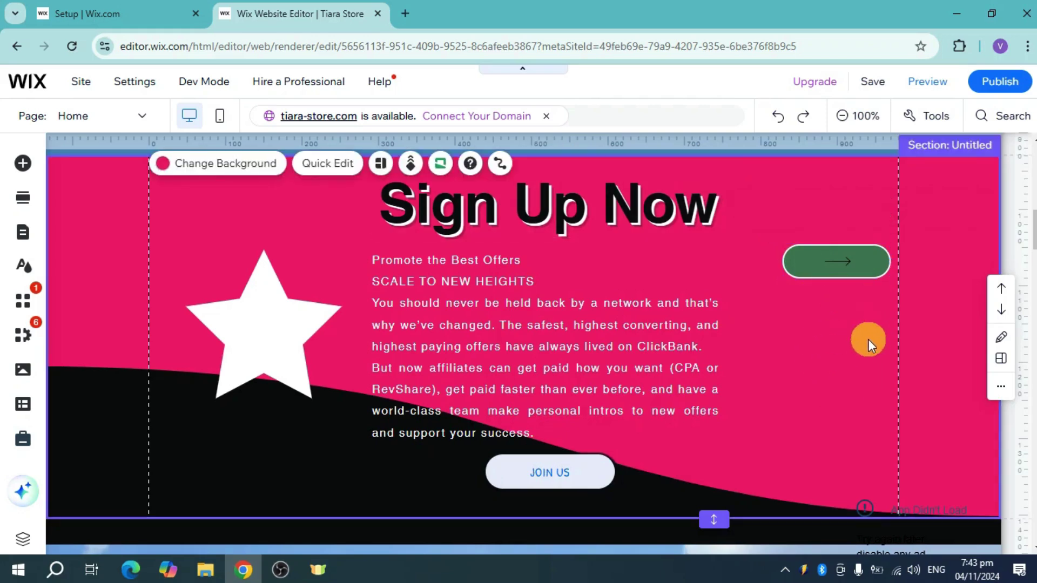